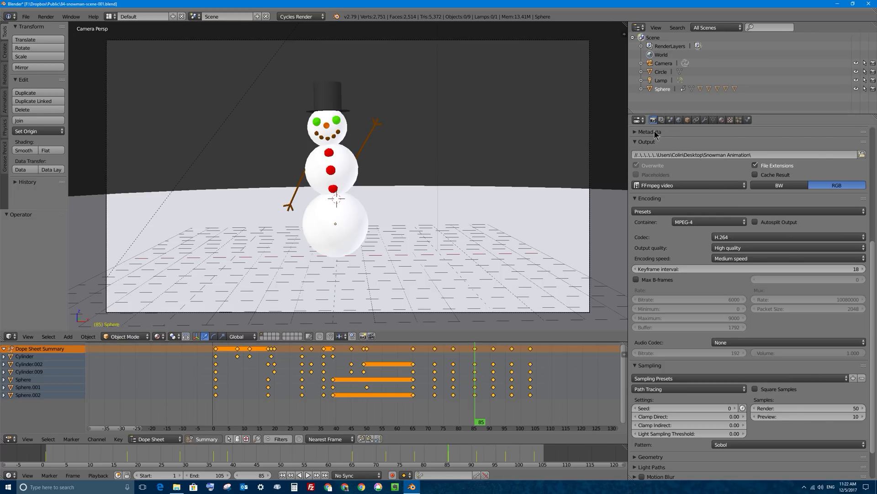
Set the Output file format to JPEG and lower its image quality to 41%.
{"action": "scroll", "coordinate": [693, 155], "scroll_direction": "up", "scroll_amount": 10}
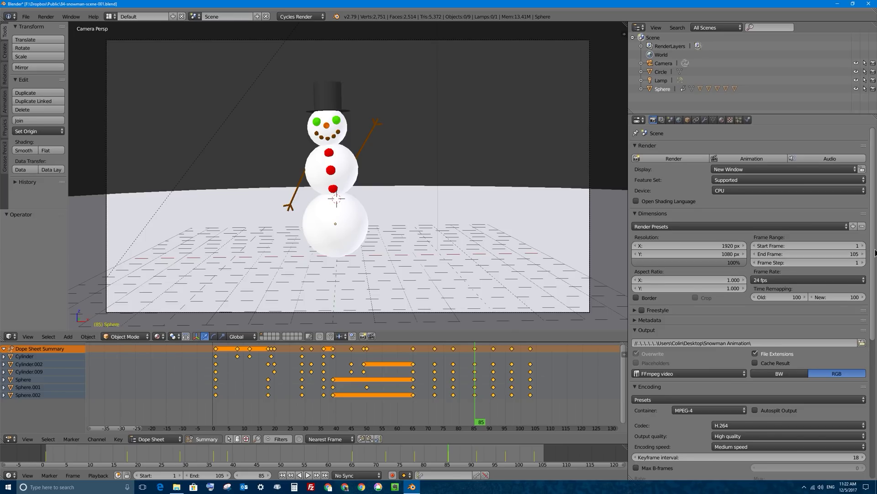
{"action": "left_click_drag", "start_coordinate": [872, 252], "coordinate": [871, 333]}
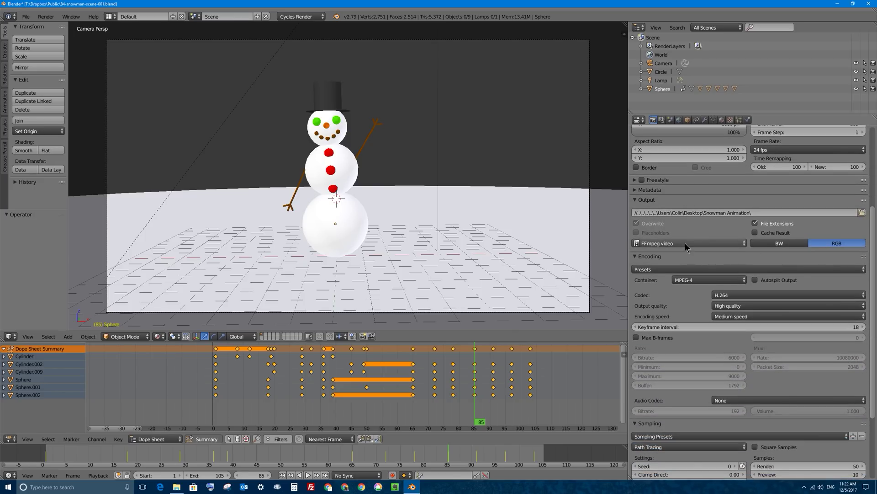
{"action": "left_click", "coordinate": [686, 244]}
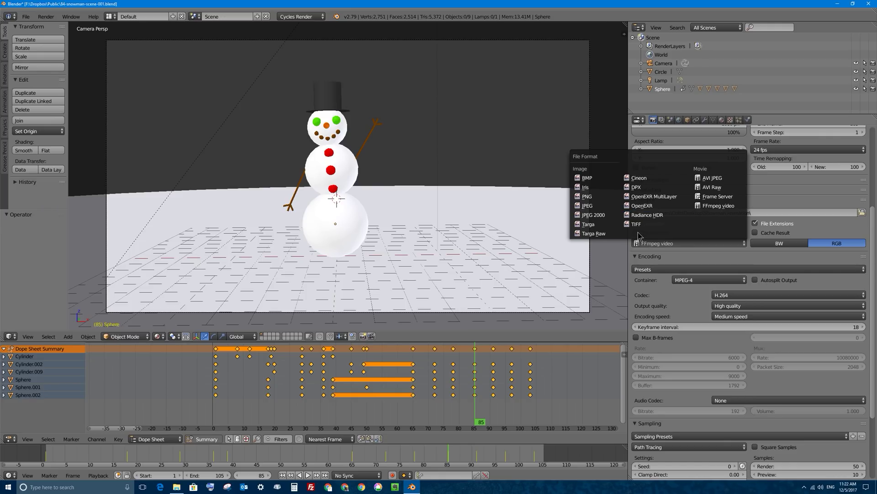
{"action": "left_click", "coordinate": [589, 205]}
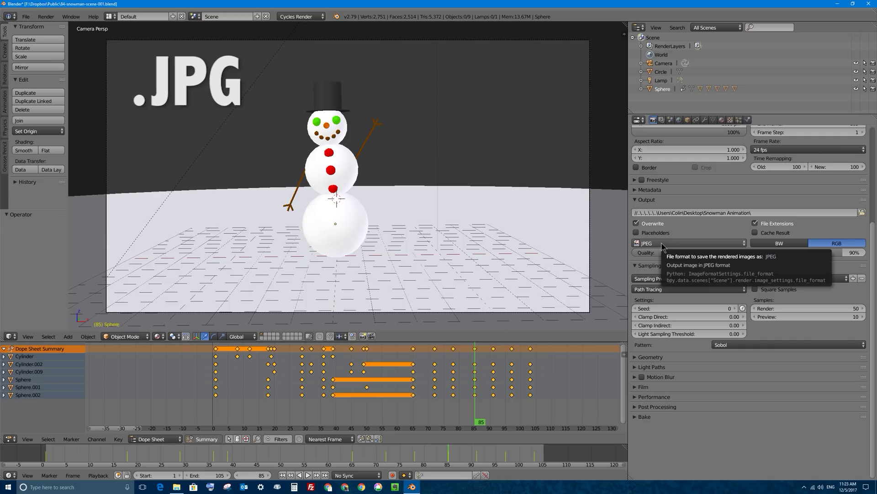
{"action": "left_click_drag", "start_coordinate": [843, 250], "coordinate": [729, 252]}
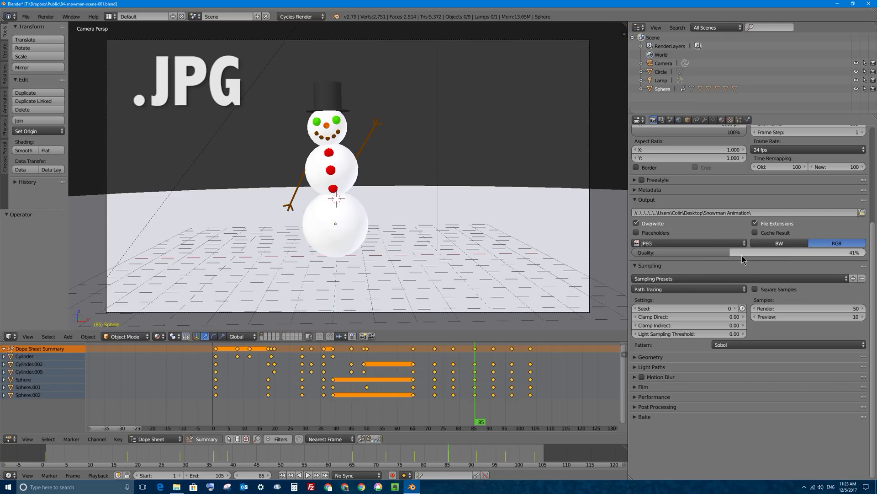
Change the output file format to PNG images (8-bit RGB, 15% compression).
{"action": "left_click", "coordinate": [712, 244]}
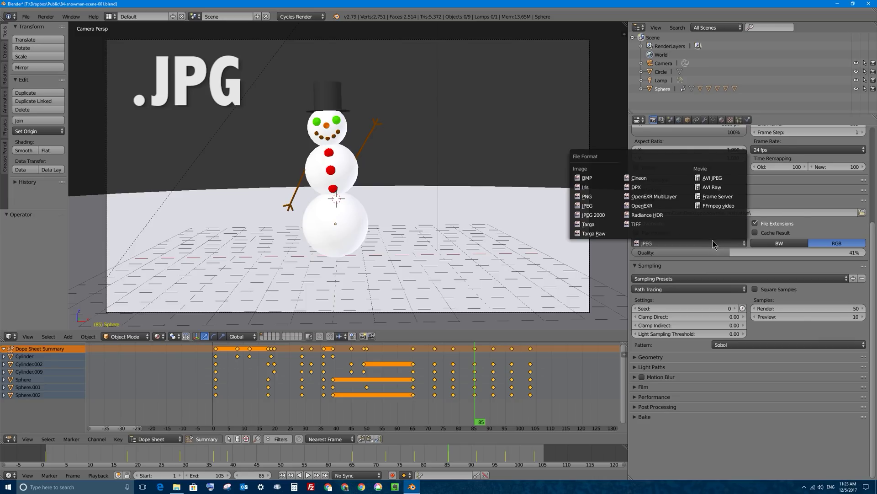
{"action": "left_click", "coordinate": [598, 198]}
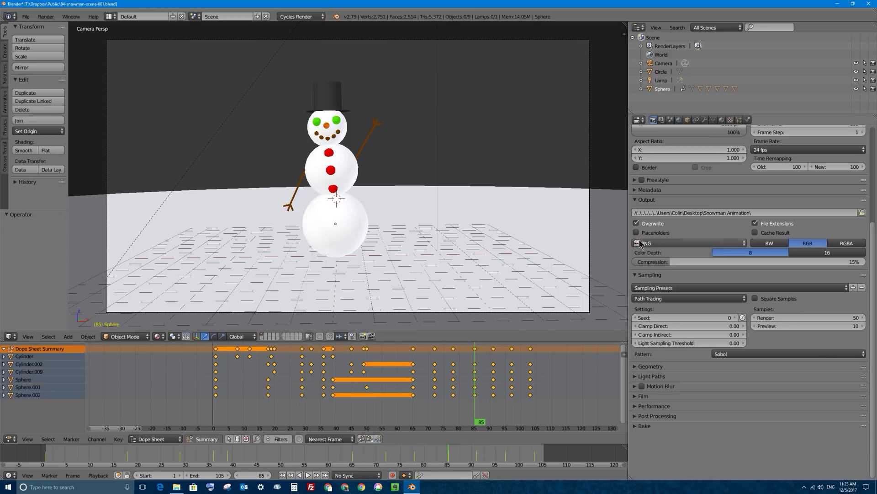
{"action": "left_click", "coordinate": [654, 244]}
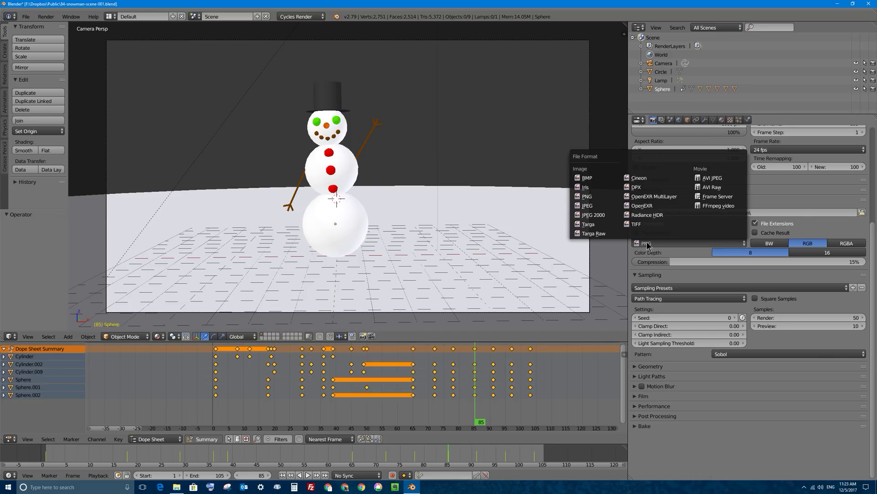
Choose FFmpeg video under Movie, revealing Matroska/H.264 encoding settings.
{"action": "left_click", "coordinate": [715, 206]}
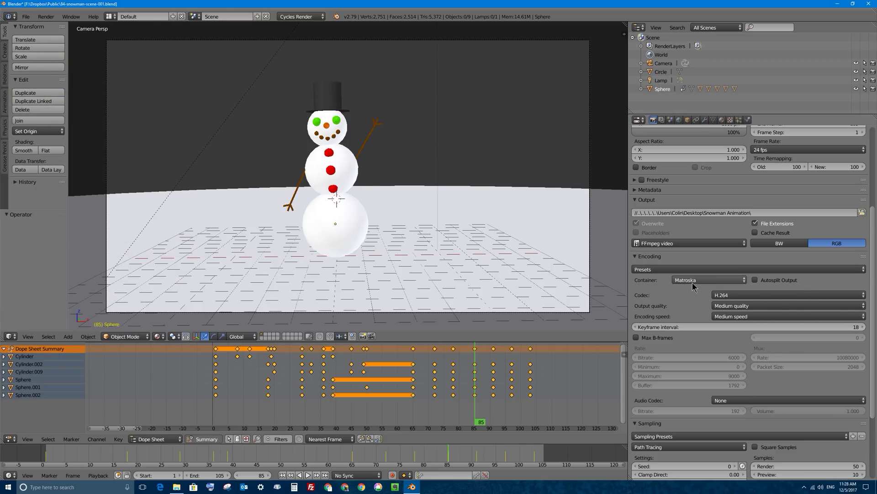
Set the encoding container to MPEG-4 and check that the video codec stays H.264.
{"action": "left_click", "coordinate": [693, 284]}
{"action": "left_click", "coordinate": [693, 283]}
{"action": "left_click", "coordinate": [692, 280]}
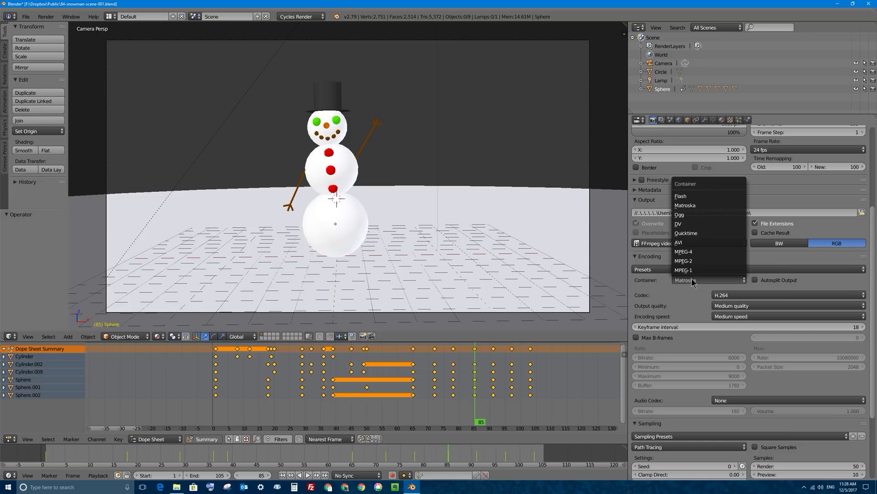
{"action": "left_click", "coordinate": [701, 255]}
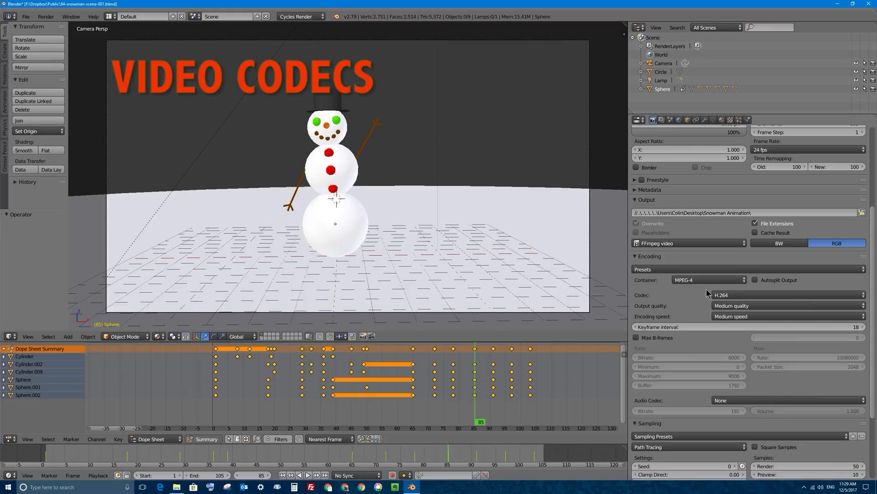
{"action": "left_click", "coordinate": [728, 297]}
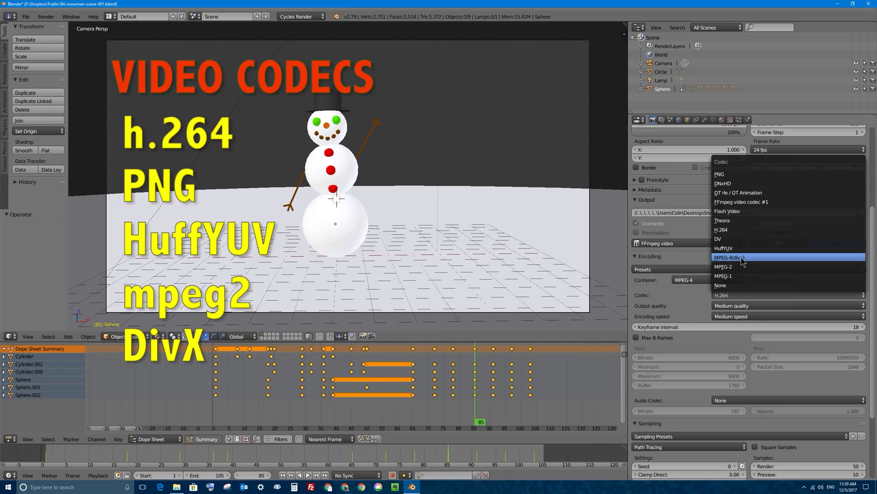
Keep H.264, set Output quality to High quality, and leave encoding speed at Medium.
{"action": "left_click", "coordinate": [727, 231]}
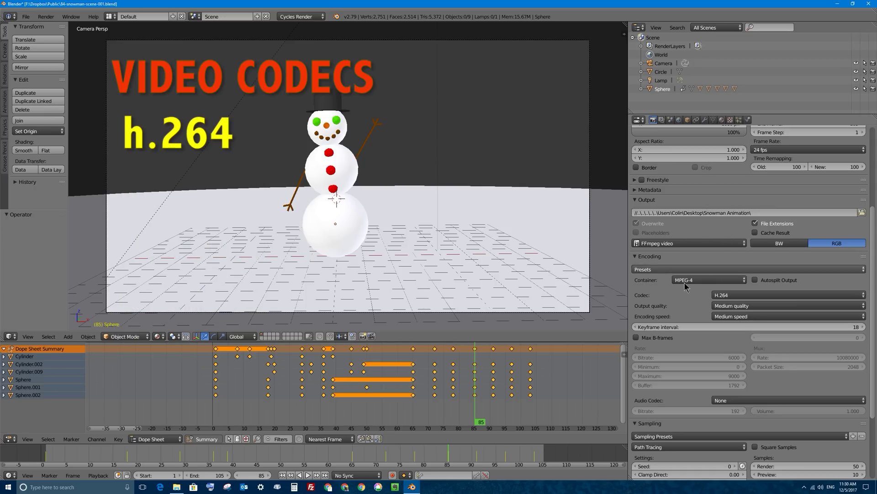
{"action": "left_click", "coordinate": [737, 309]}
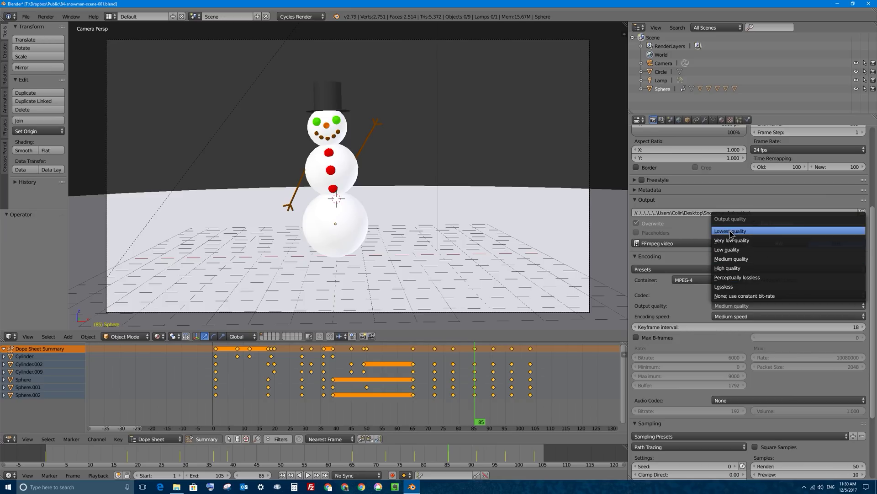
{"action": "left_click", "coordinate": [737, 269]}
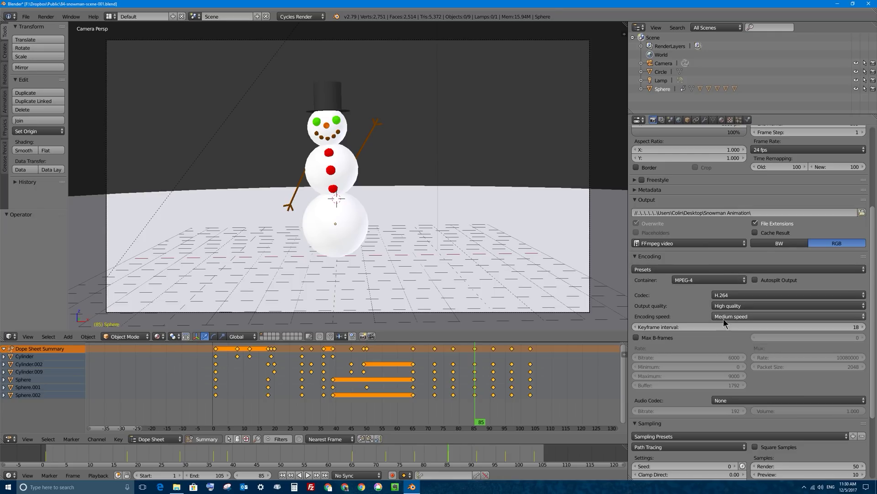
{"action": "left_click", "coordinate": [754, 317]}
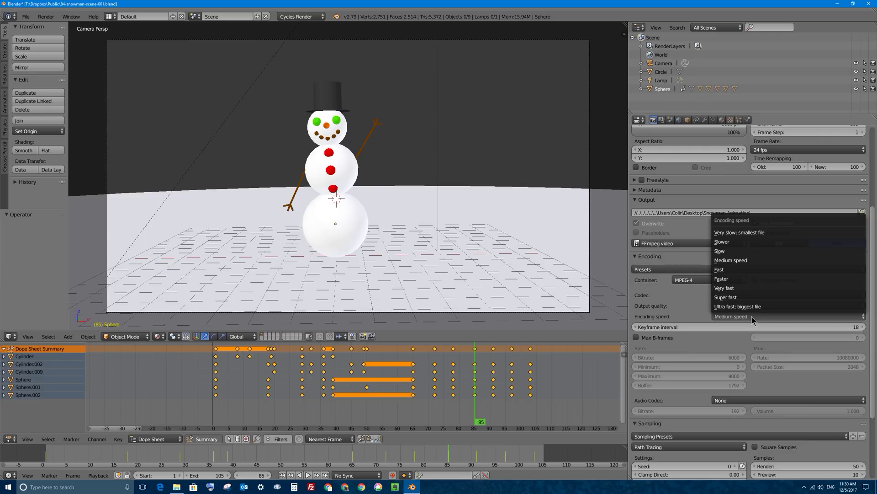
{"action": "left_click", "coordinate": [743, 263]}
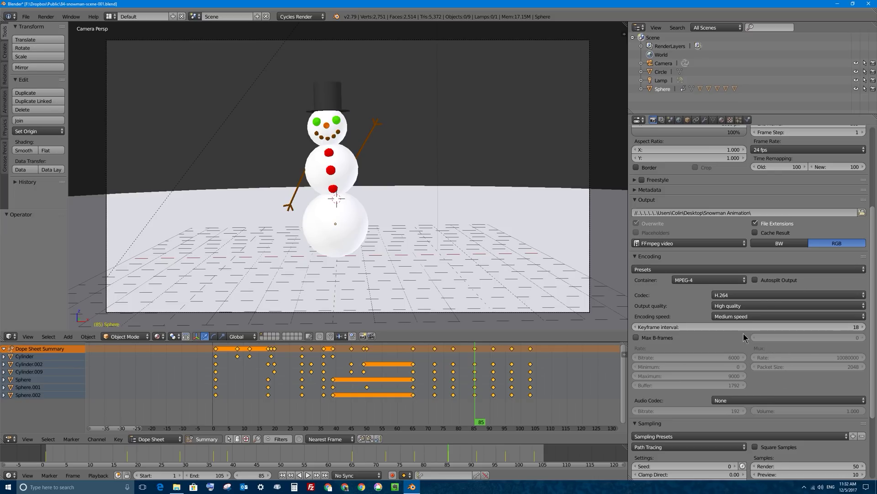
Switch Output quality to constant bit-rate and set the video bitrate to 10000.
{"action": "left_click", "coordinate": [725, 307]}
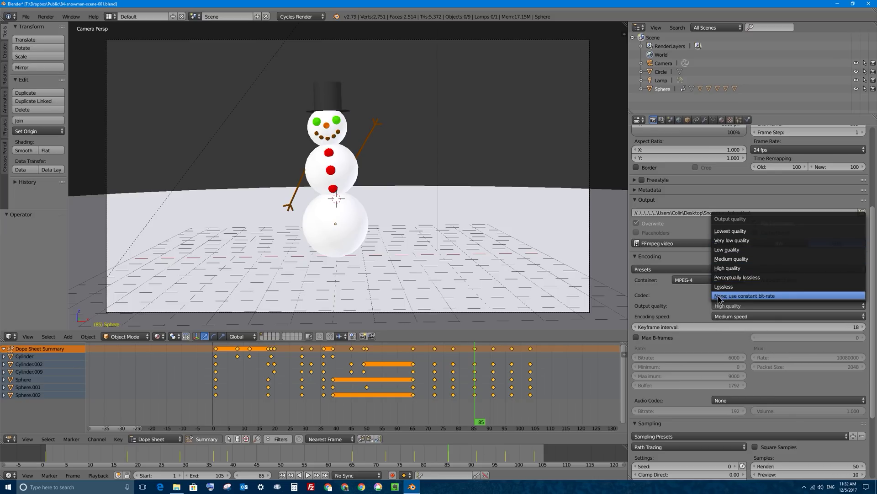
{"action": "left_click", "coordinate": [777, 297]}
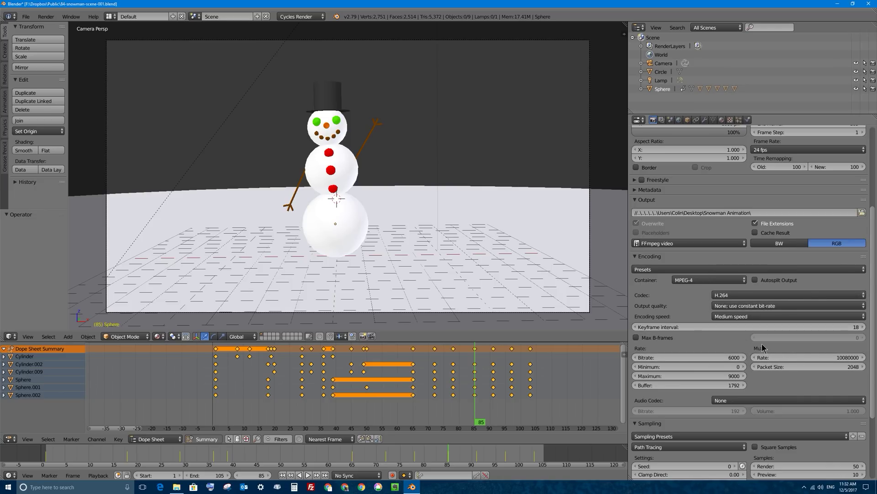
{"action": "left_click", "coordinate": [716, 357]}
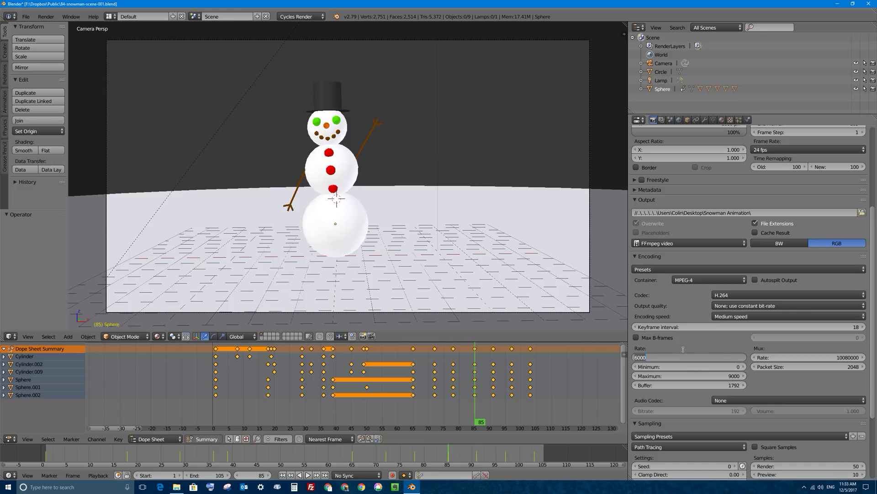
{"action": "type", "text": "1"}
{"action": "key", "text": "Return"}
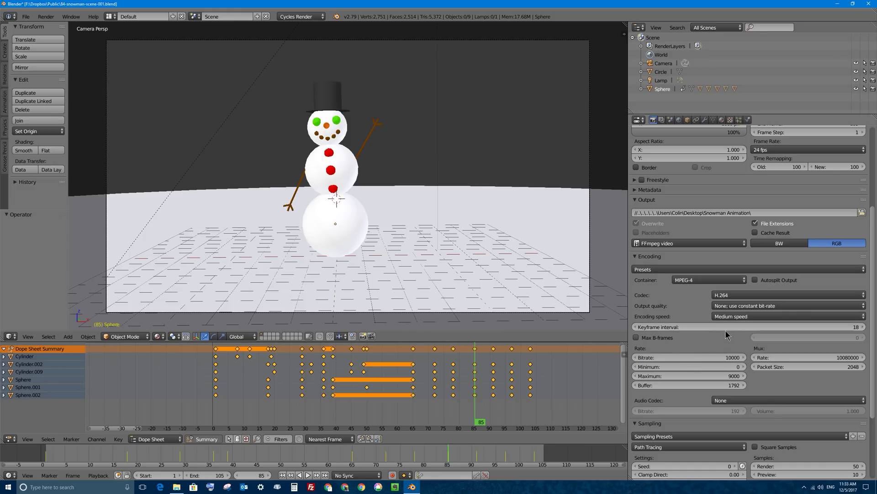
{"action": "left_click", "coordinate": [729, 306]}
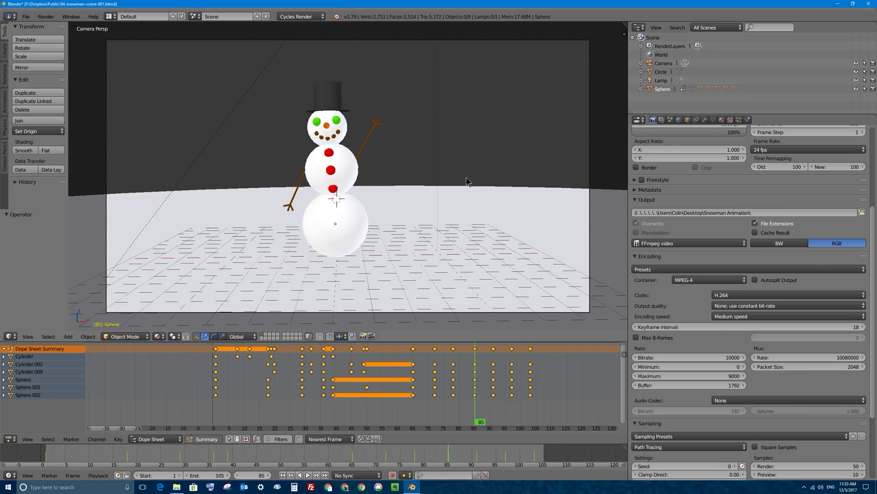
Change the main viewport's editor type to Video Sequence Editor and browse its Add menu.
{"action": "left_click", "coordinate": [11, 337]}
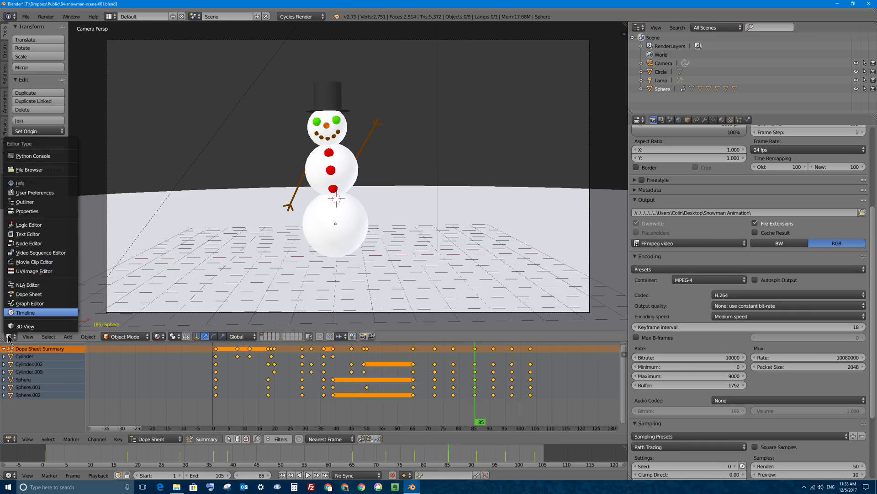
{"action": "left_click", "coordinate": [48, 253]}
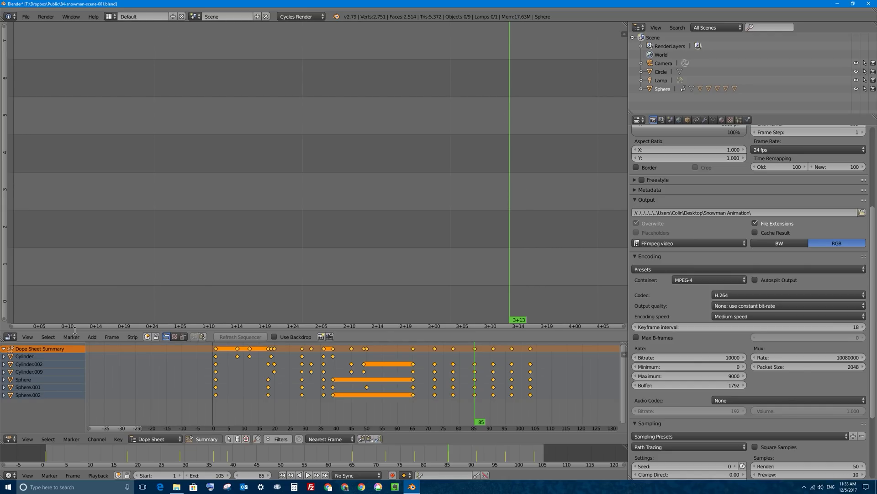
{"action": "left_click", "coordinate": [93, 338]}
Switch the sequencer area back to a 3D View of the snowman scene.
{"action": "left_click", "coordinate": [11, 337]}
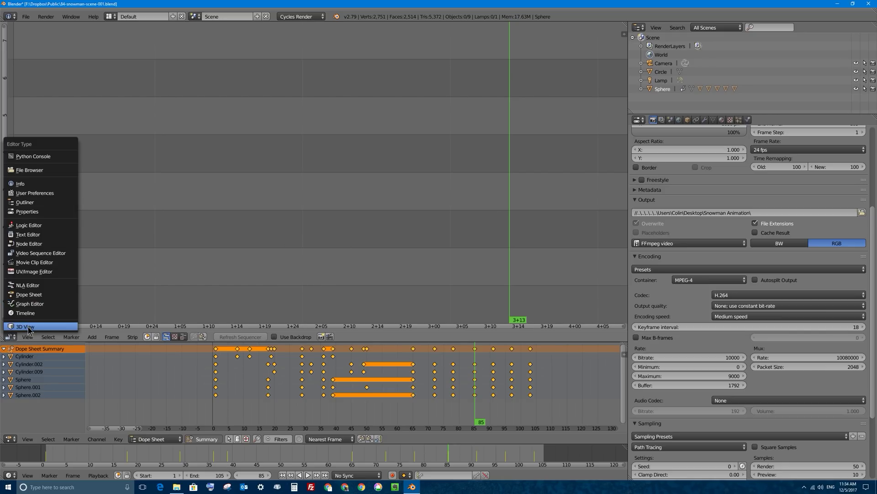
{"action": "left_click", "coordinate": [28, 329]}
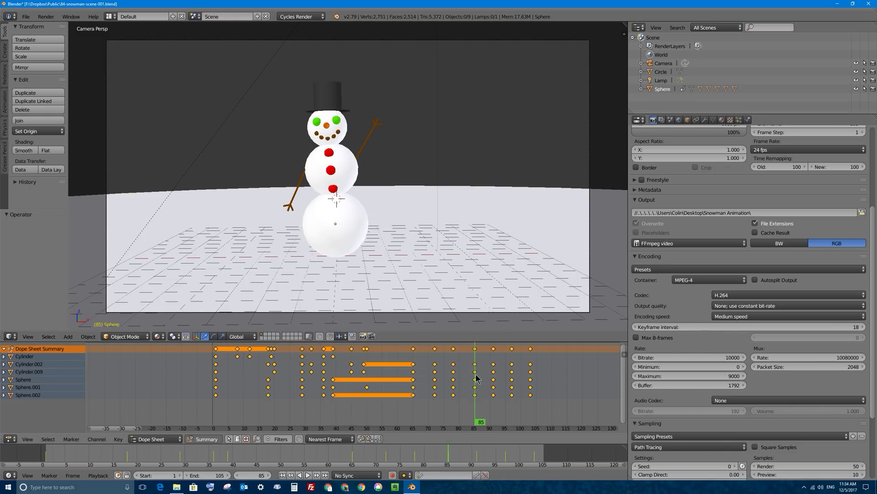
Choose AAC as the audio codec in the Encoding settings.
{"action": "left_click", "coordinate": [736, 401]}
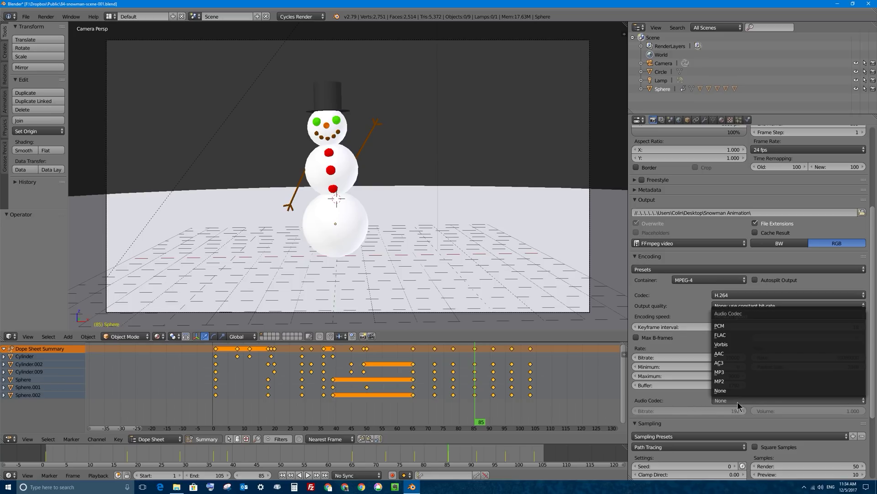
{"action": "left_click", "coordinate": [733, 400]}
{"action": "left_click", "coordinate": [734, 400]}
{"action": "left_click", "coordinate": [733, 399]}
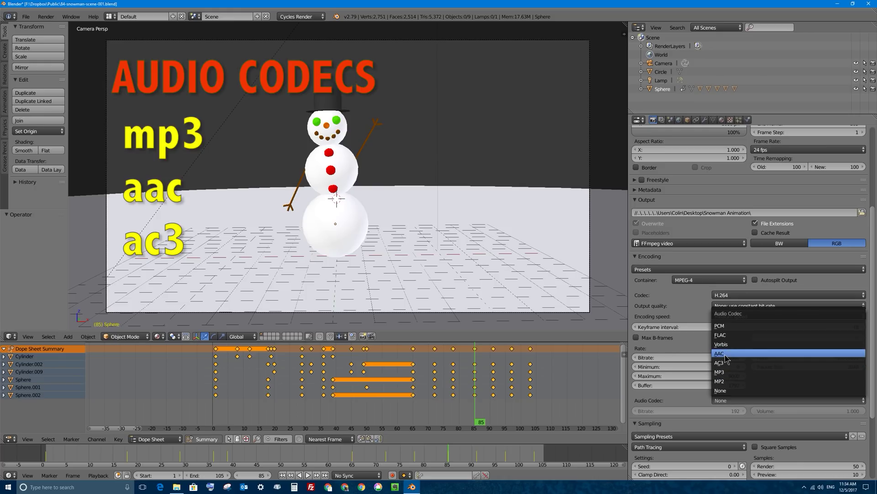
{"action": "left_click", "coordinate": [725, 354]}
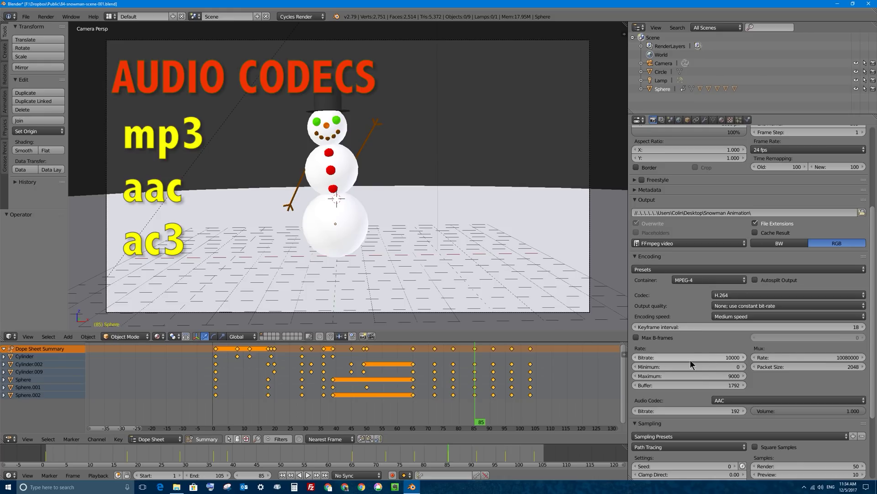
Set the audio bitrate to 128, then restore it to 192.
{"action": "left_click", "coordinate": [724, 410]}
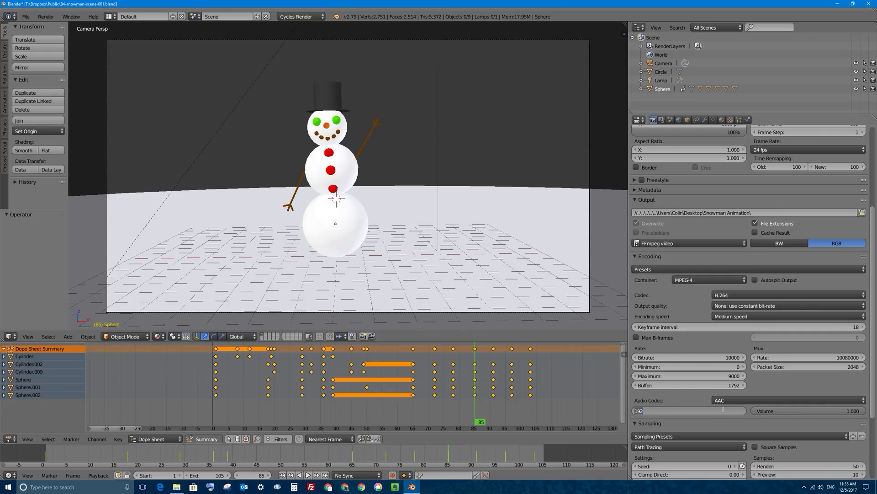
{"action": "type", "text": "128"}
{"action": "key", "text": "Return"}
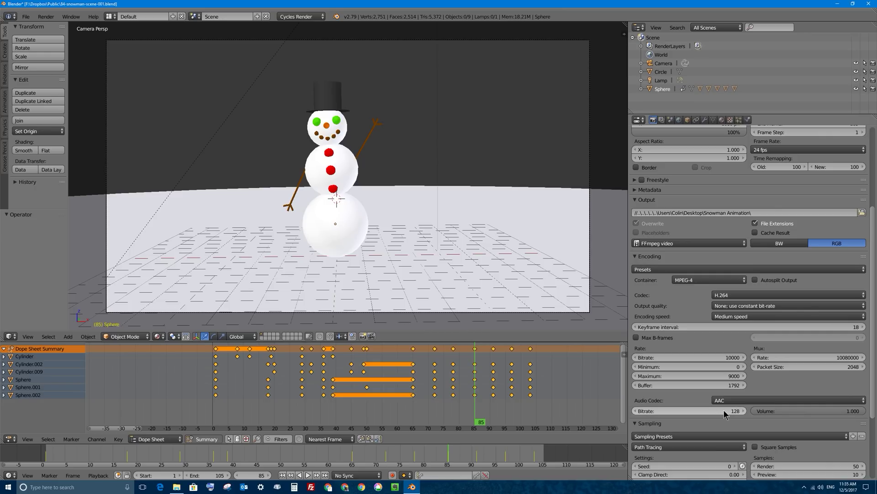
{"action": "left_click", "coordinate": [723, 410]}
{"action": "type", "text": "1"}
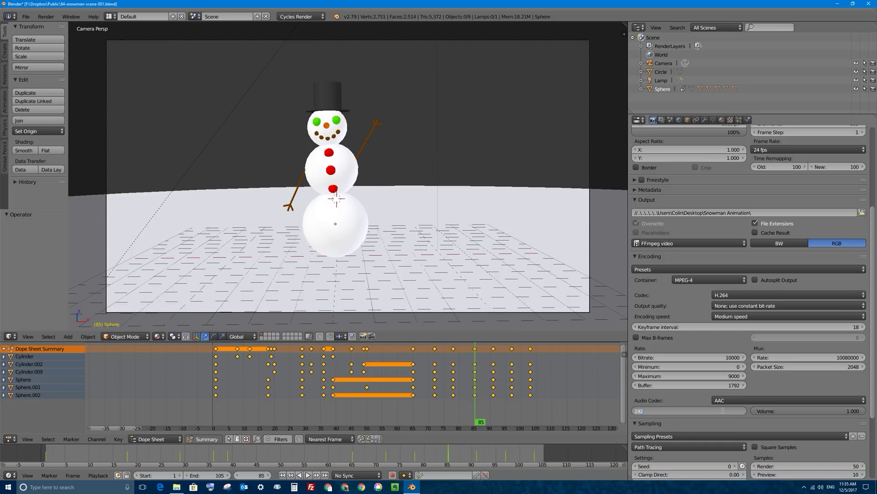
{"action": "key", "text": "Return"}
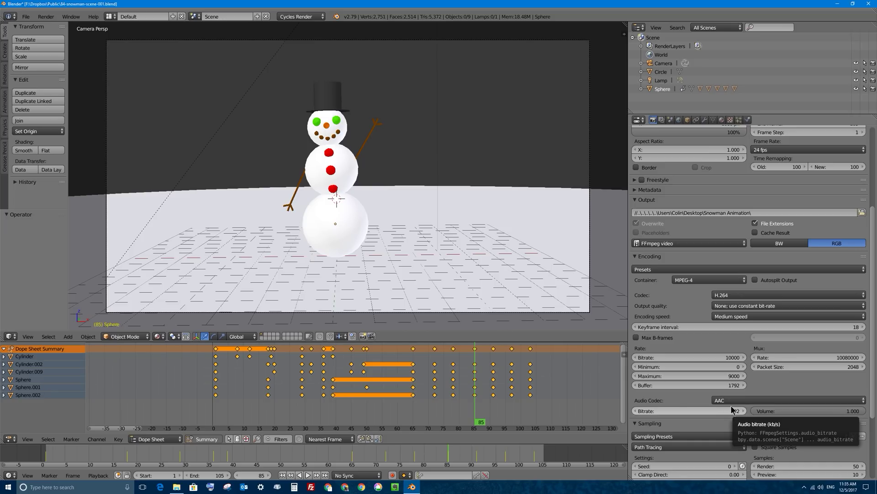
Set the output path to the Desktop with the file name snowman-slide-in.
{"action": "scroll", "coordinate": [874, 258], "scroll_direction": "up", "scroll_amount": 1}
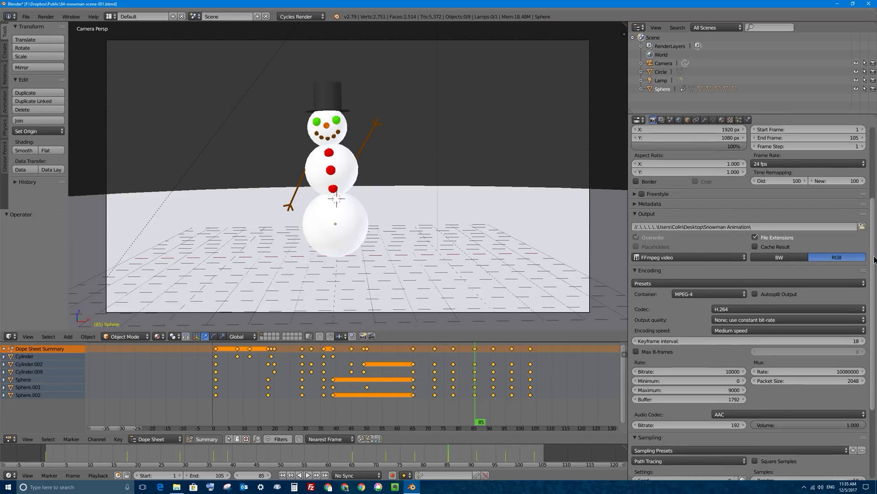
{"action": "left_click_drag", "start_coordinate": [874, 258], "coordinate": [874, 188]}
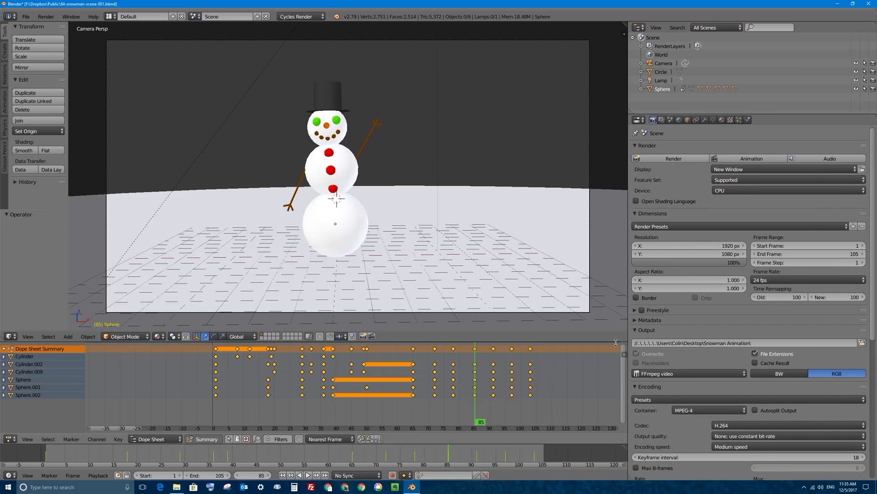
{"action": "left_click", "coordinate": [861, 343]}
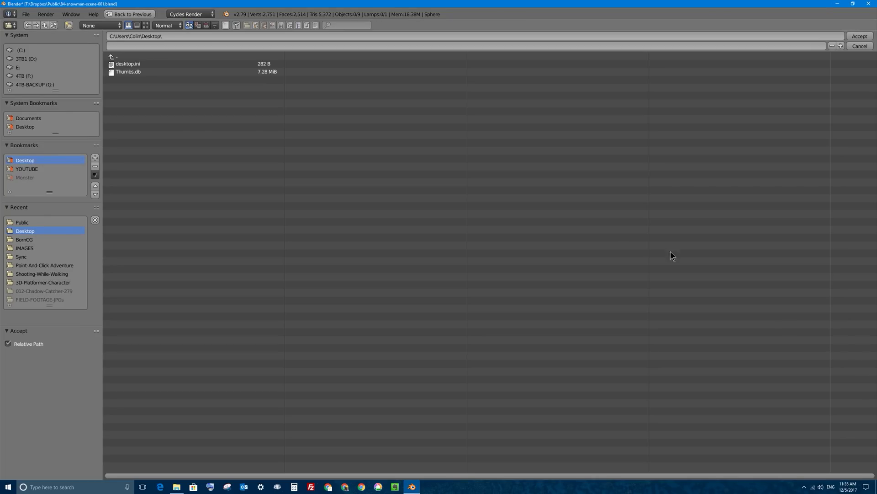
{"action": "left_click", "coordinate": [24, 159]}
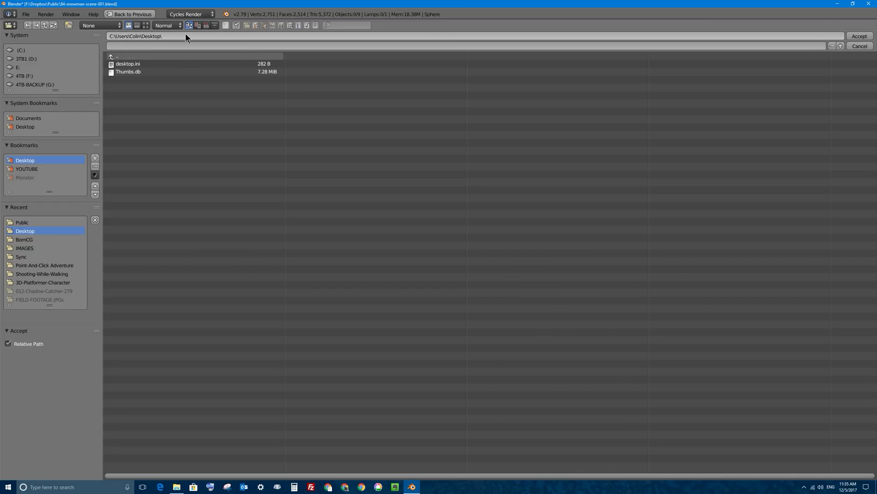
{"action": "left_click", "coordinate": [147, 44]}
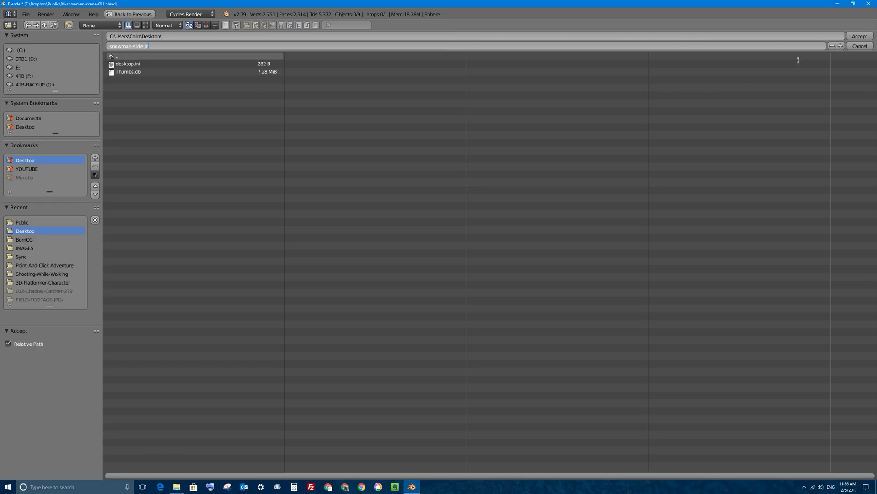
{"action": "left_click", "coordinate": [857, 37]}
{"action": "left_click", "coordinate": [857, 37]}
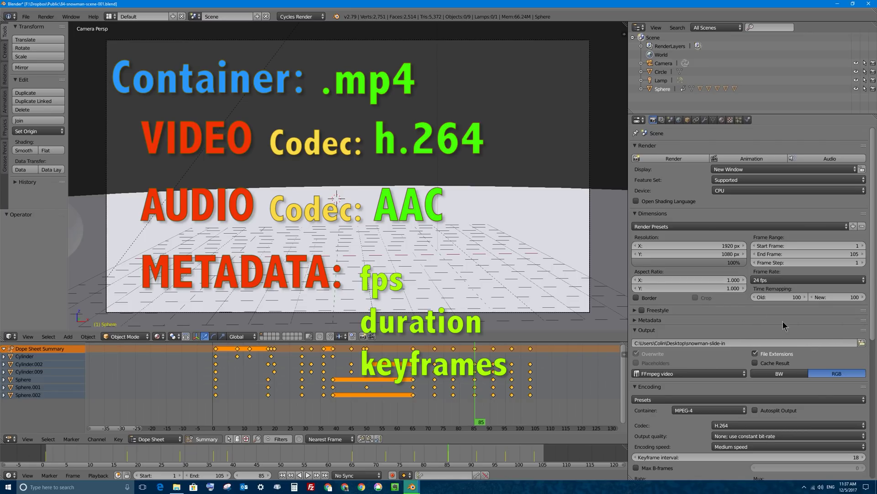
{"action": "scroll", "coordinate": [874, 281], "scroll_direction": "down", "scroll_amount": 1}
{"action": "scroll", "coordinate": [874, 281], "scroll_direction": "down", "scroll_amount": 8}
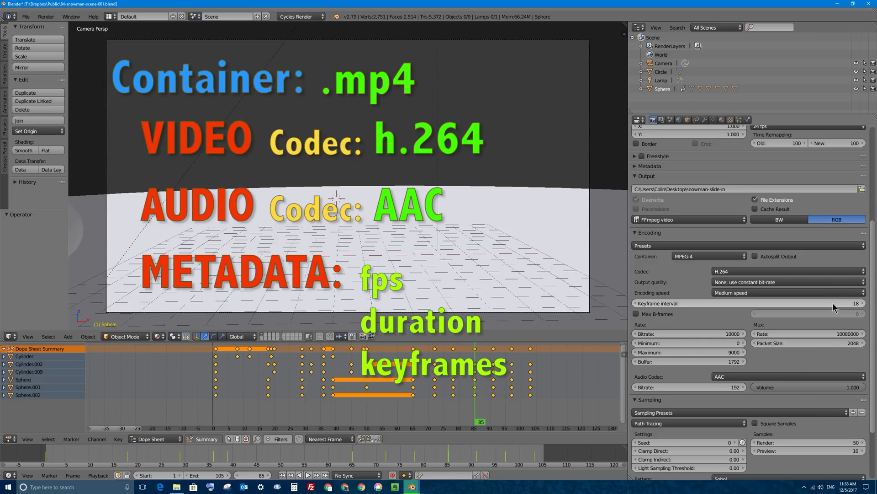
{"action": "scroll", "coordinate": [867, 272], "scroll_direction": "up", "scroll_amount": 3}
{"action": "scroll", "coordinate": [846, 283], "scroll_direction": "down", "scroll_amount": 2}
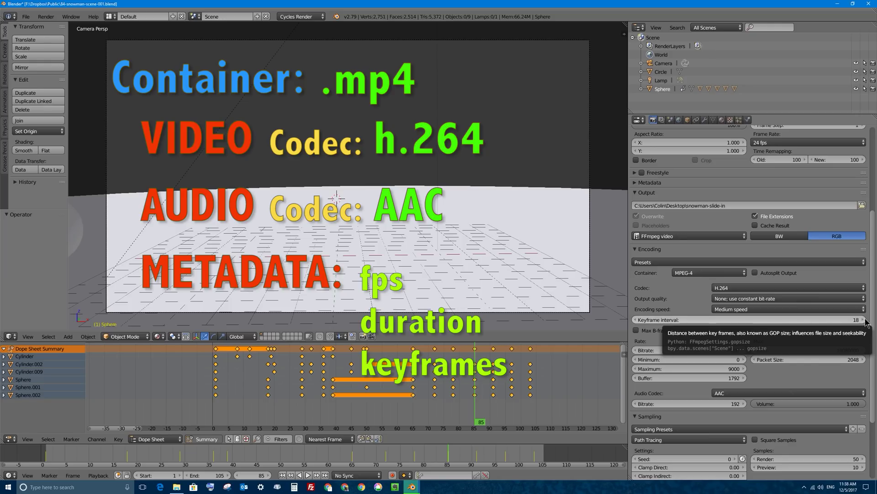
{"action": "scroll", "coordinate": [867, 322], "scroll_direction": "up", "scroll_amount": 5}
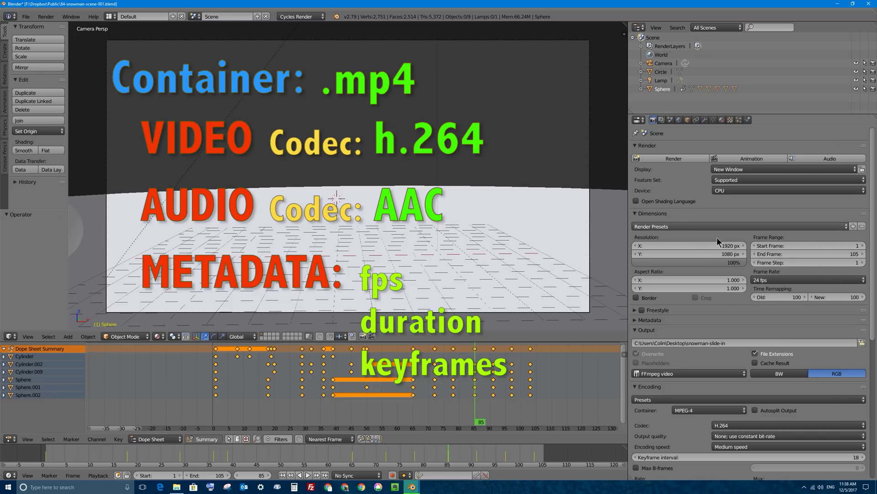
{"action": "left_click", "coordinate": [770, 280]}
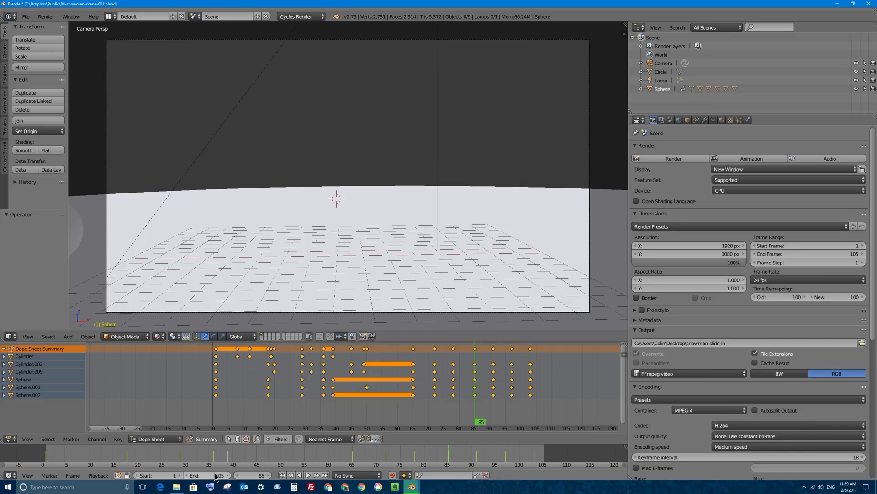
{"action": "left_click", "coordinate": [805, 245]}
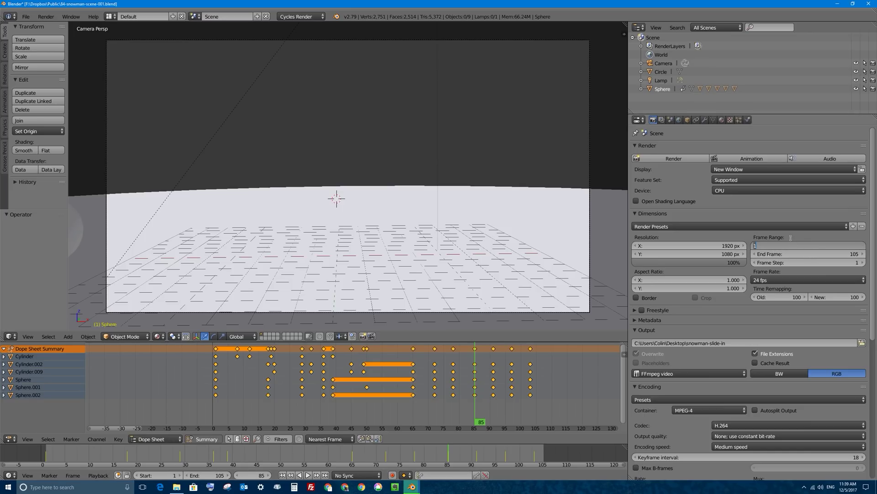
{"action": "type", "text": "5"}
{"action": "key", "text": "Return"}
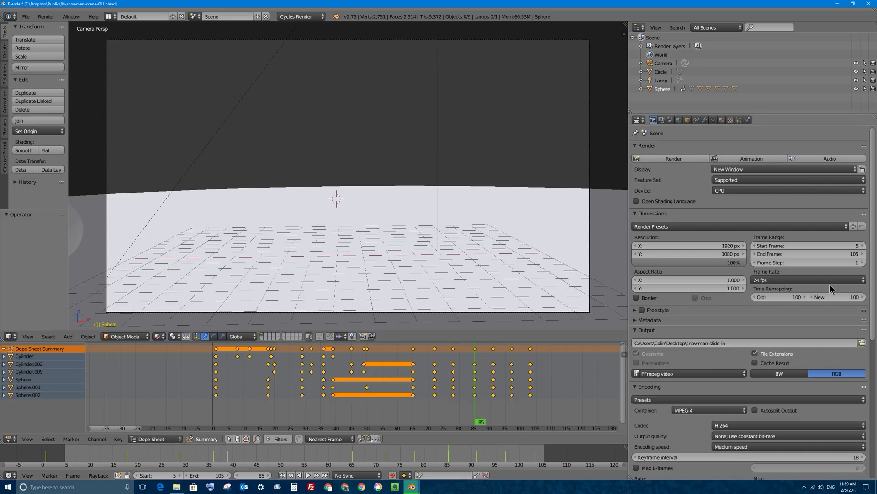
{"action": "left_click", "coordinate": [844, 246]}
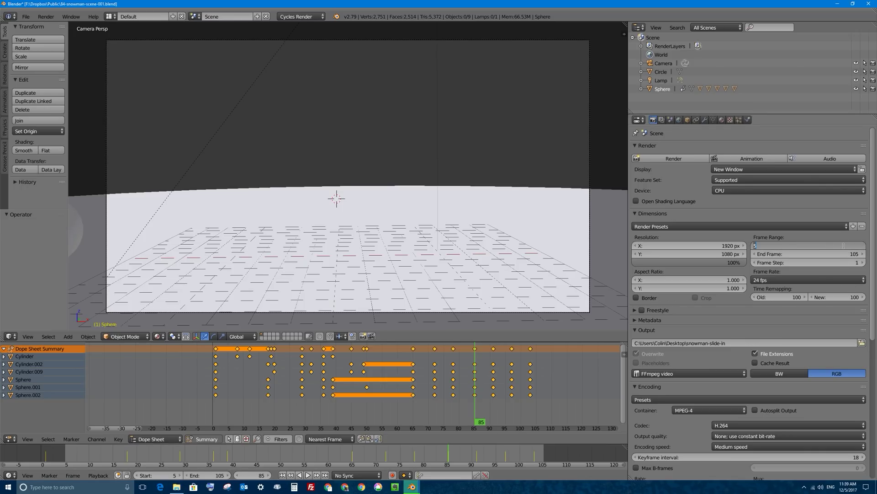
{"action": "key", "text": "Return"}
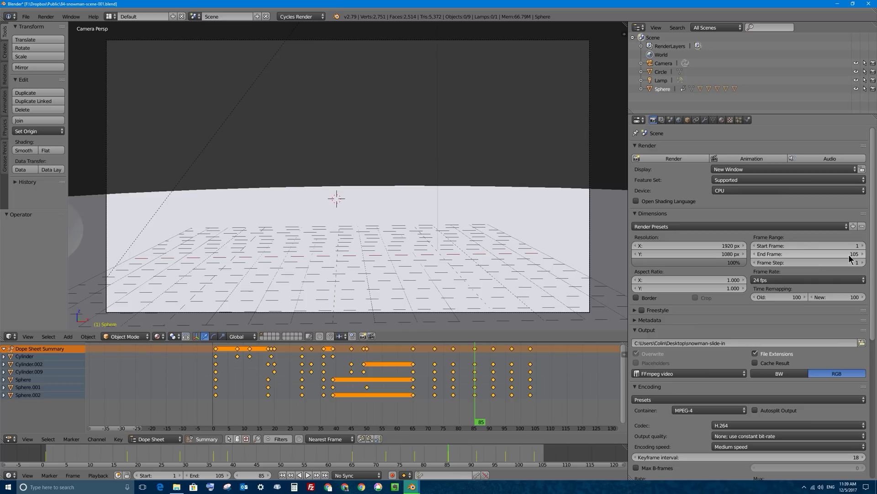
Render the 105-frame snowman animation as video, then close the Blender Render window.
{"action": "left_click", "coordinate": [751, 160]}
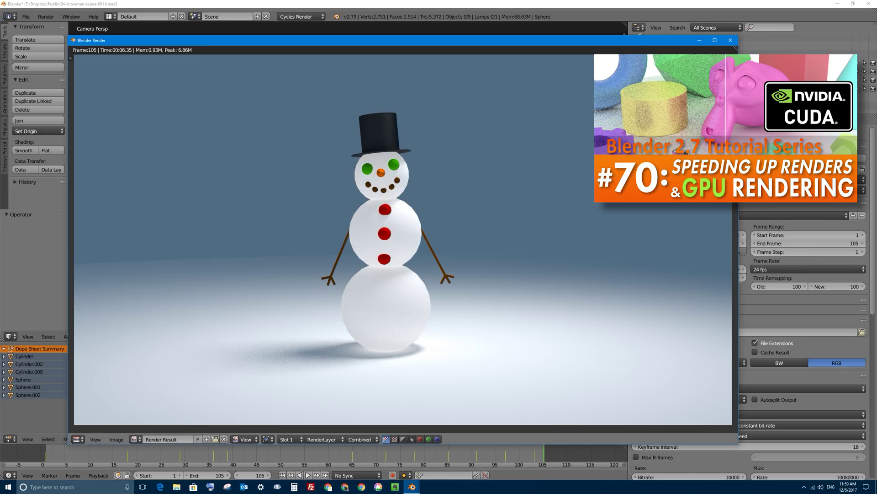
{"action": "left_click", "coordinate": [732, 41]}
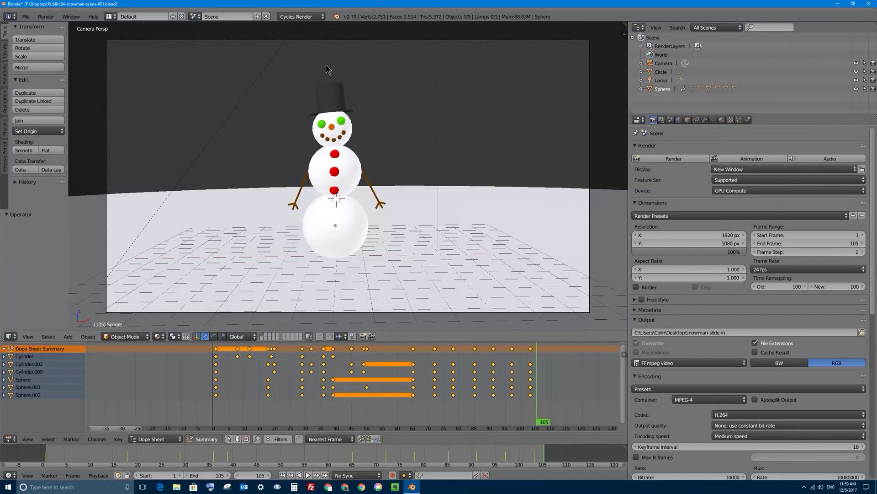
Save the Blender project, minimise Blender, and move the snowman-slide-in MP4 icon near the desktop centre.
{"action": "left_click", "coordinate": [27, 18]}
{"action": "left_click", "coordinate": [37, 82]}
{"action": "left_click", "coordinate": [838, 4]}
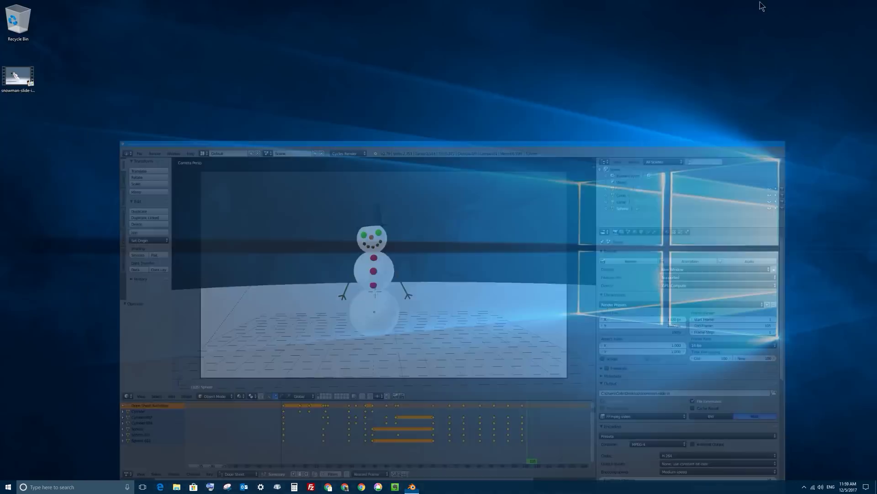
{"action": "left_click_drag", "start_coordinate": [14, 70], "coordinate": [268, 122]}
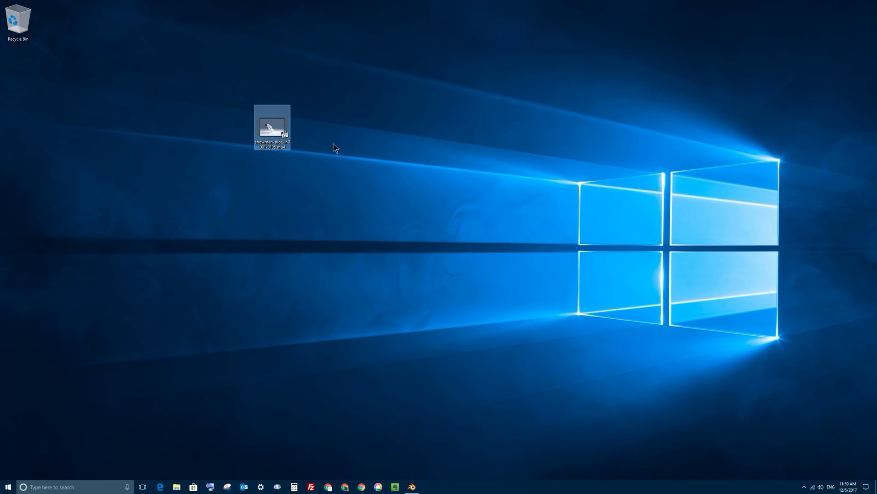
Open the snowman-slide-in MP4 from the desktop so it plays in Media Player Classic.
{"action": "double_click", "coordinate": [270, 125]}
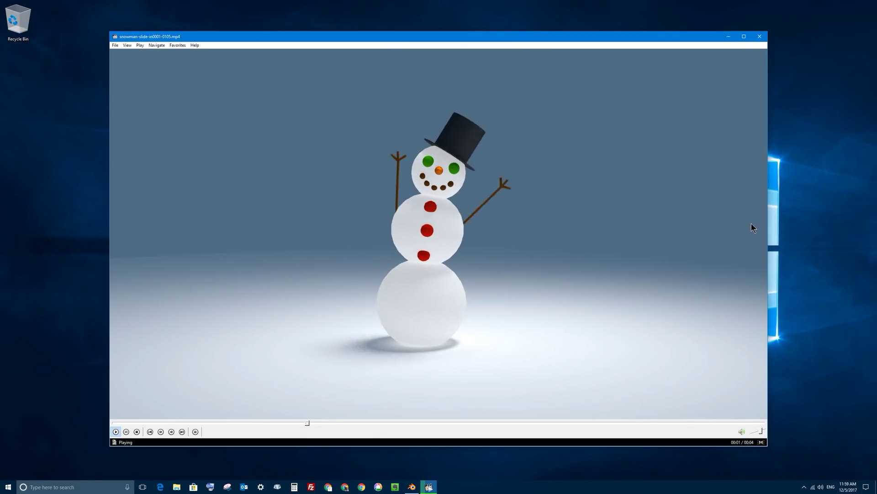